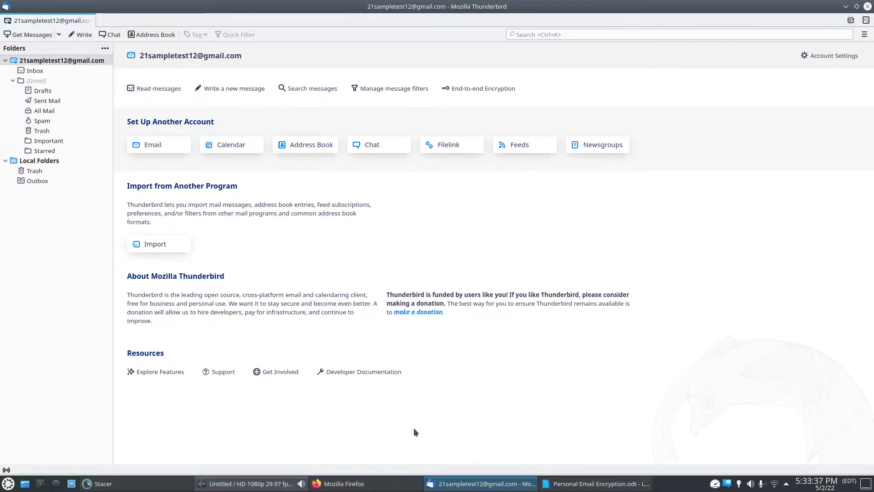
# Open the account's End-To-End Encryption settings, which show no personal OpenPGP key yet
pyautogui.moveTo(351, 491)
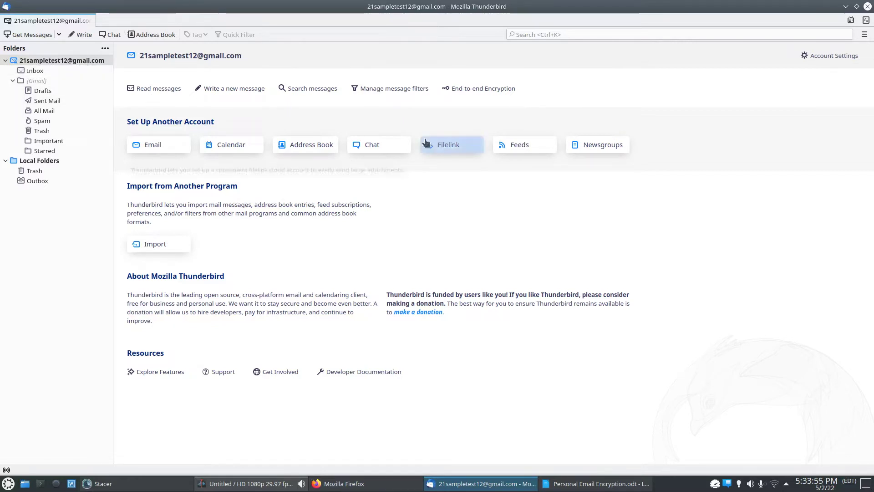
pyautogui.click(476, 89)
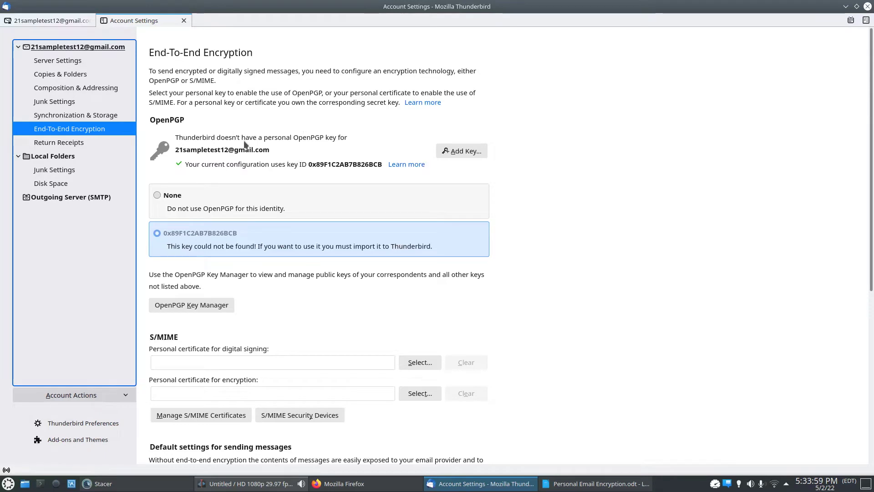
# Start adding a personal OpenPGP key with 'Create a new OpenPGP Key' chosen
pyautogui.click(464, 152)
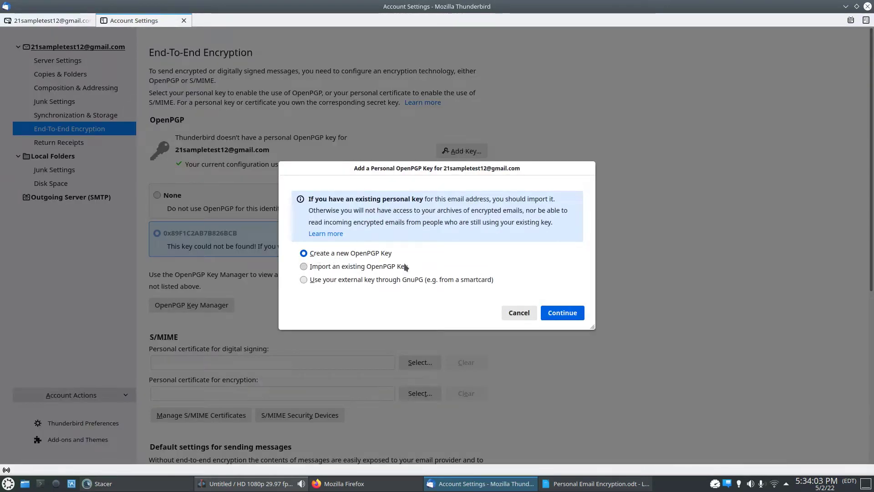
pyautogui.click(565, 313)
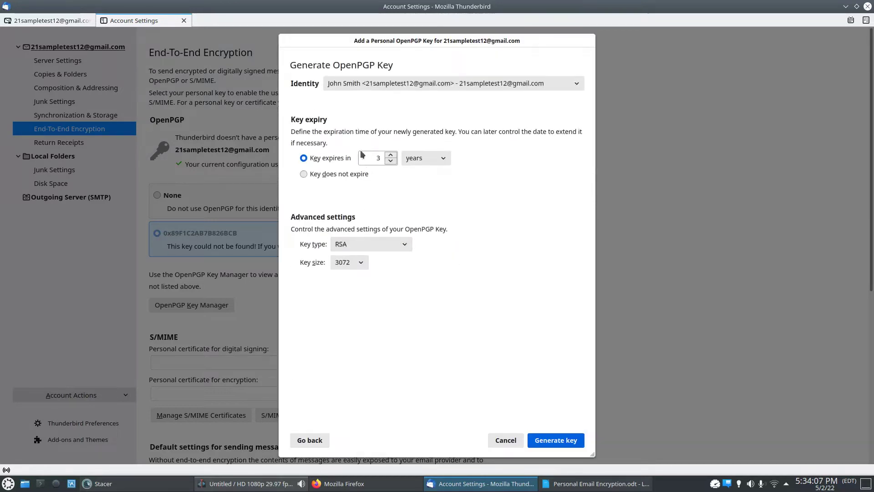
# Set the new key to expire in 1 year
pyautogui.click(391, 161)
pyautogui.click(391, 155)
pyautogui.click(426, 159)
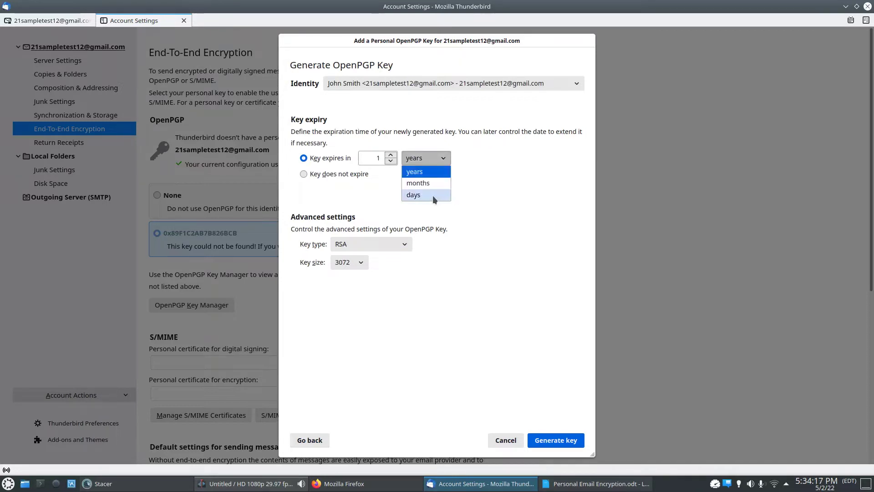
pyautogui.click(423, 162)
pyautogui.click(422, 160)
pyautogui.click(420, 170)
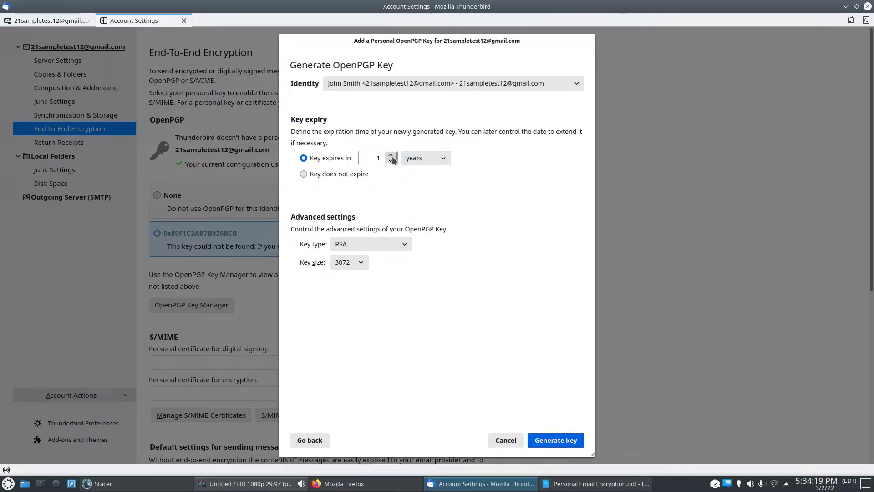
pyautogui.click(391, 160)
# Keep the key type as RSA and set the key size to 4096
pyautogui.click(378, 243)
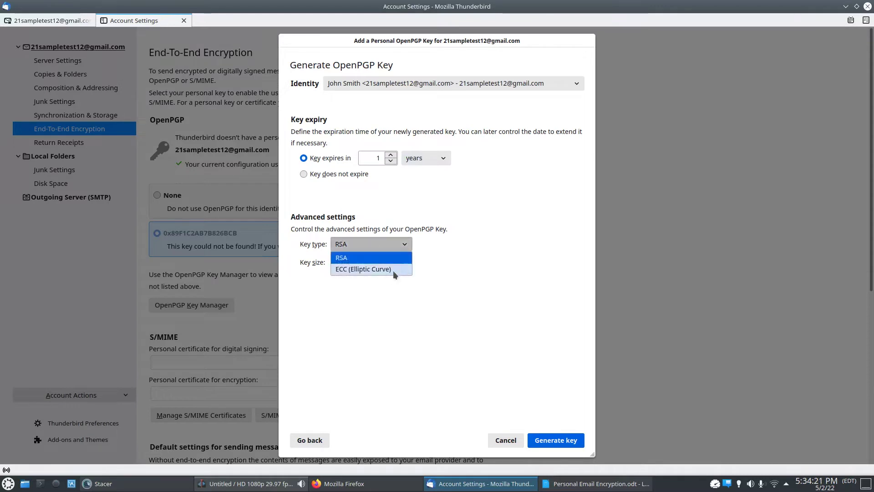
pyautogui.click(382, 269)
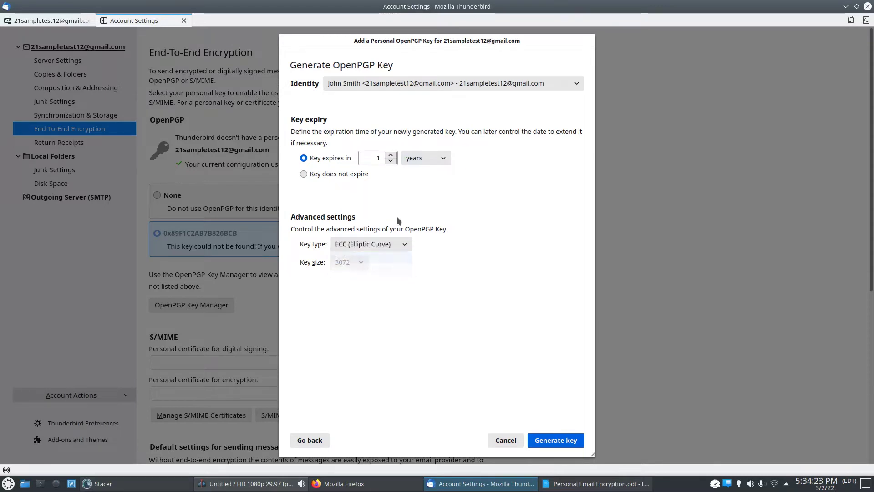
pyautogui.click(386, 247)
pyautogui.click(365, 258)
pyautogui.click(357, 260)
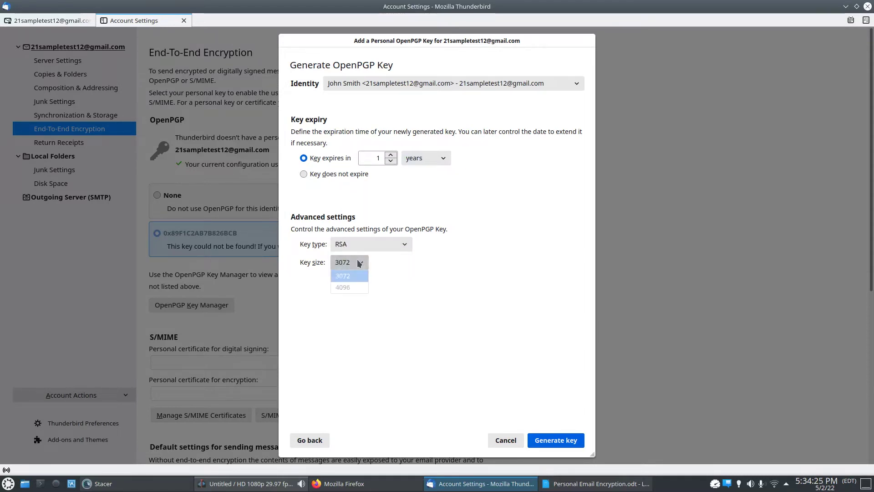
pyautogui.click(345, 287)
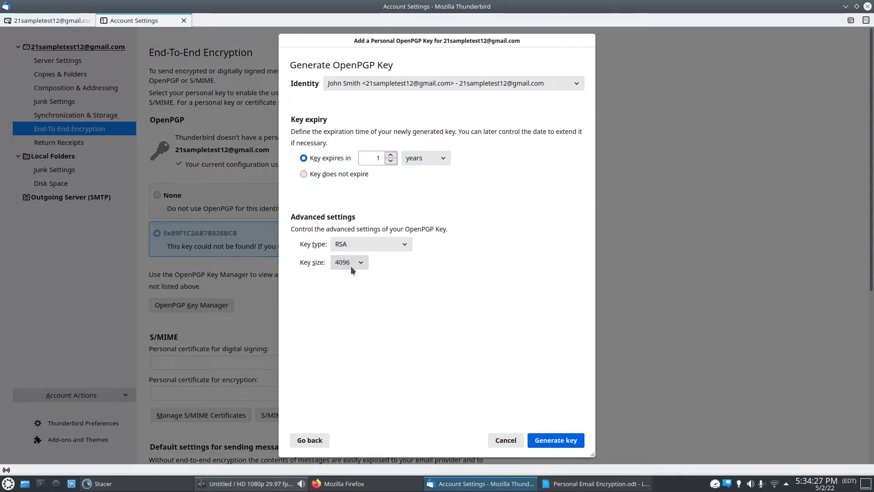
# Generate and confirm the new OpenPGP key expiring 5/2/2023, then close Account Settings
pyautogui.click(546, 443)
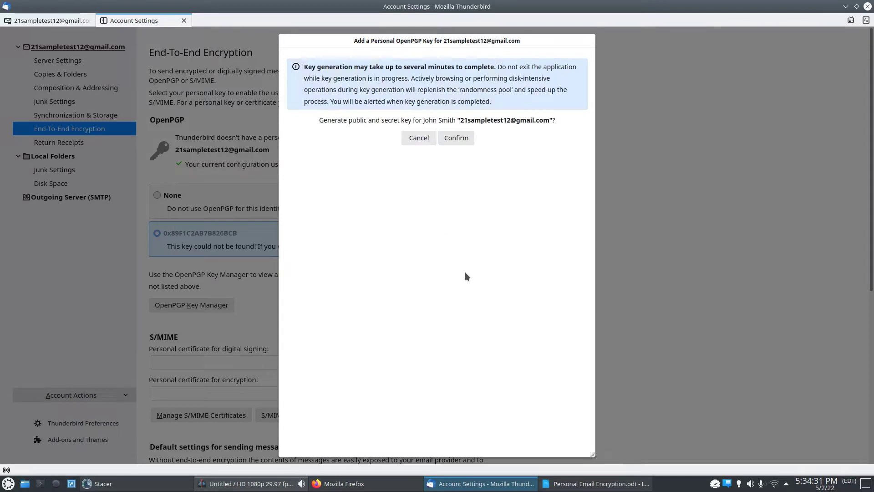
pyautogui.click(456, 138)
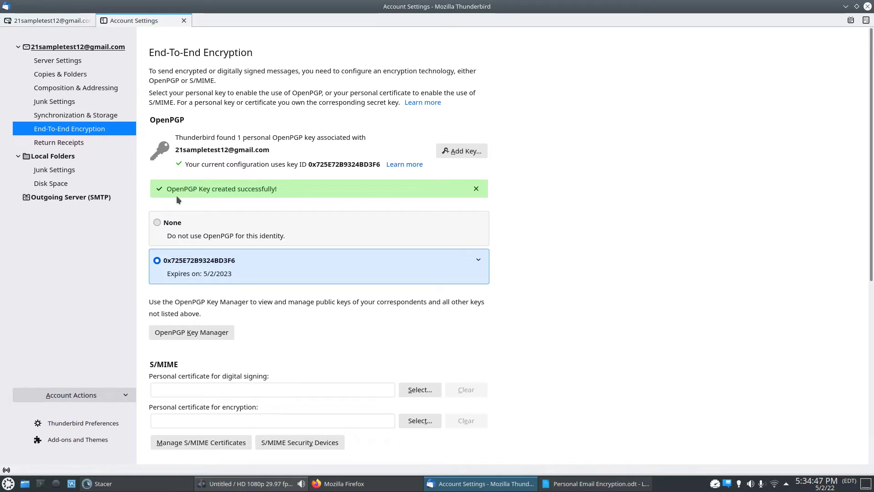
pyautogui.scroll(-5, 228, 197)
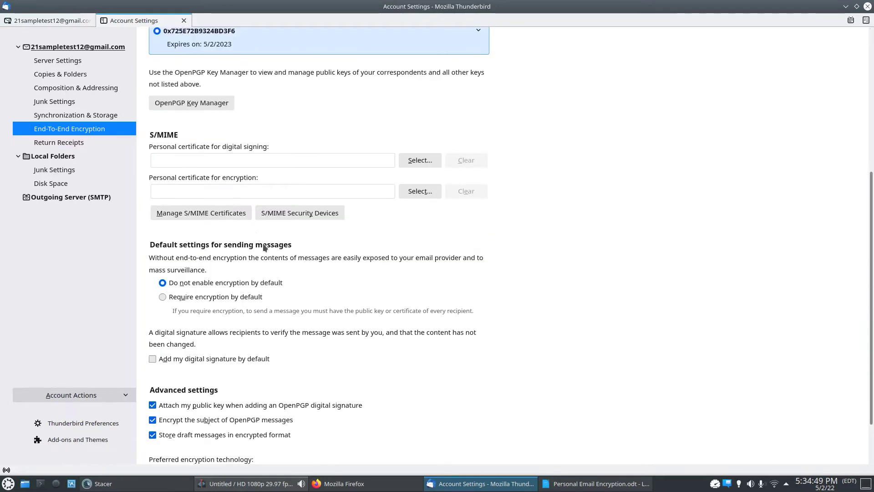
pyautogui.scroll(4, 211, 232)
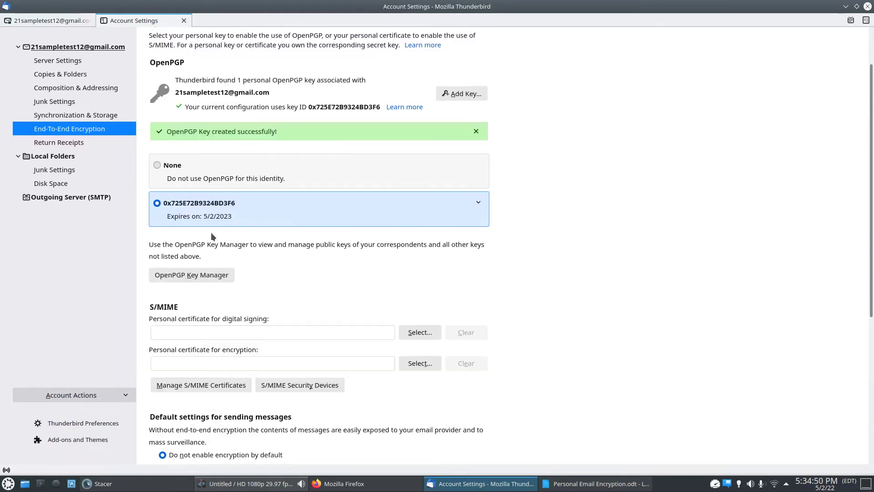
pyautogui.click(184, 21)
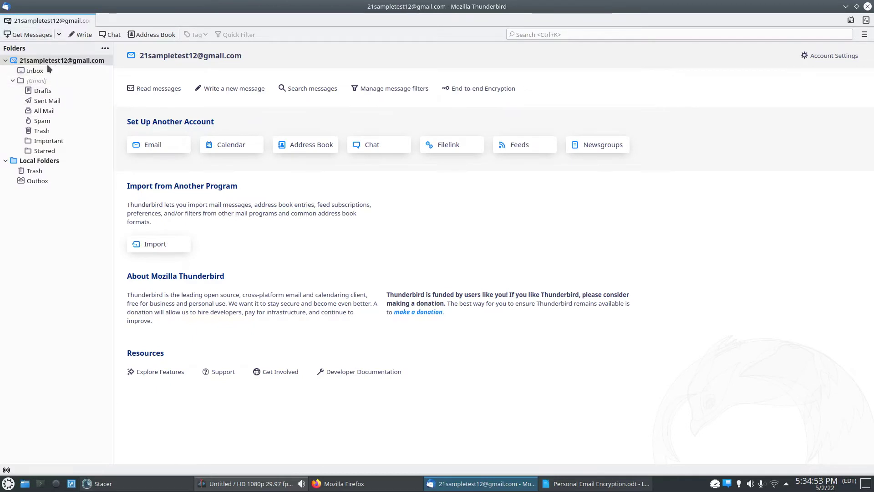
# Go to the Inbox and open a blank new message
pyautogui.click(35, 70)
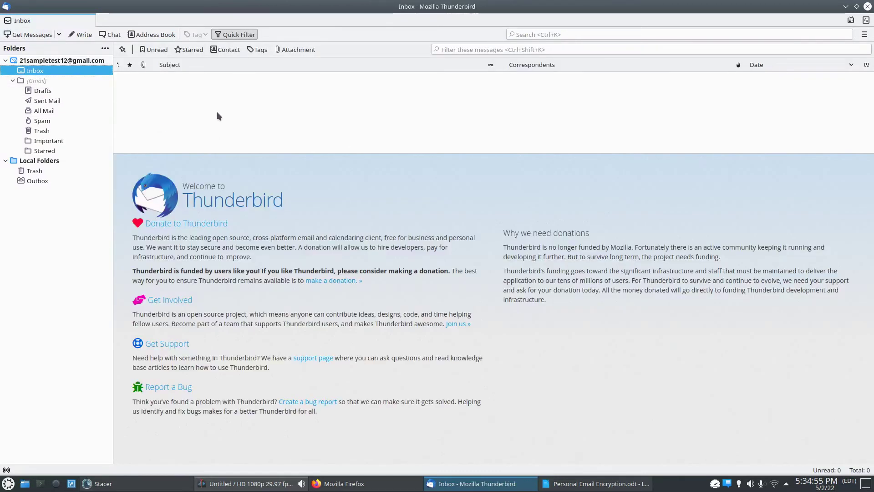
pyautogui.click(74, 36)
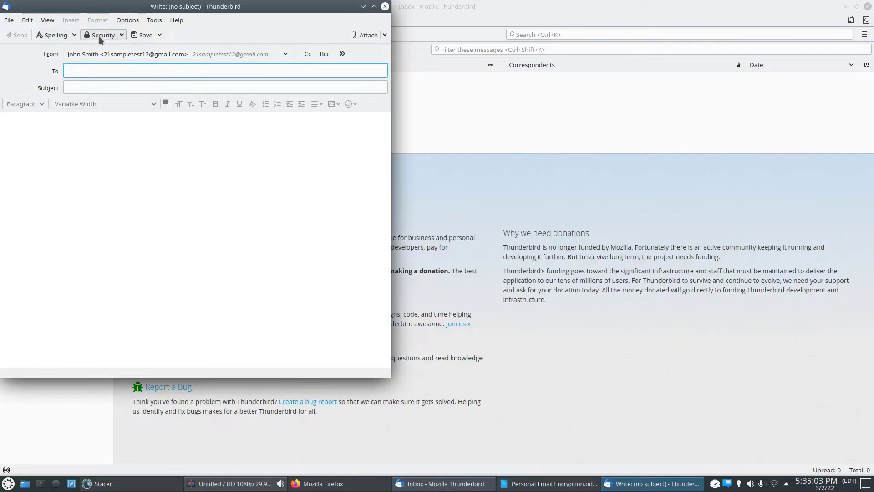
# Turn on Digitally Sign and Require Encryption for the new message
pyautogui.click(121, 37)
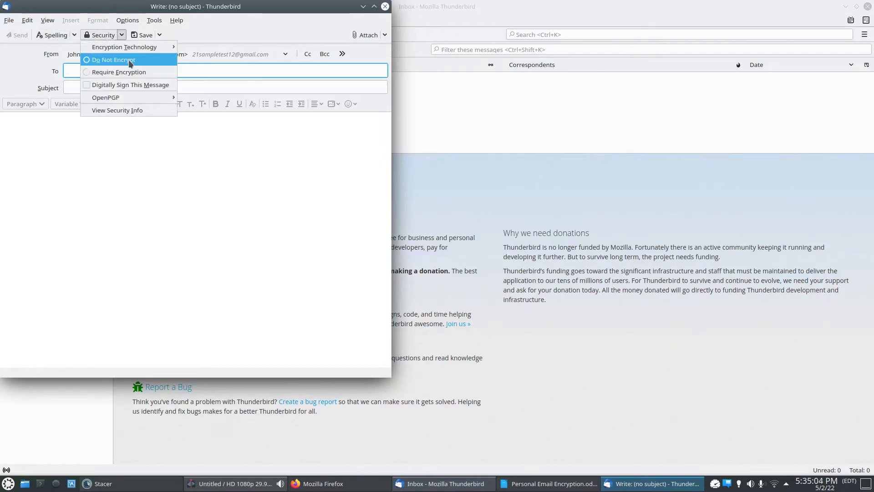
pyautogui.click(91, 85)
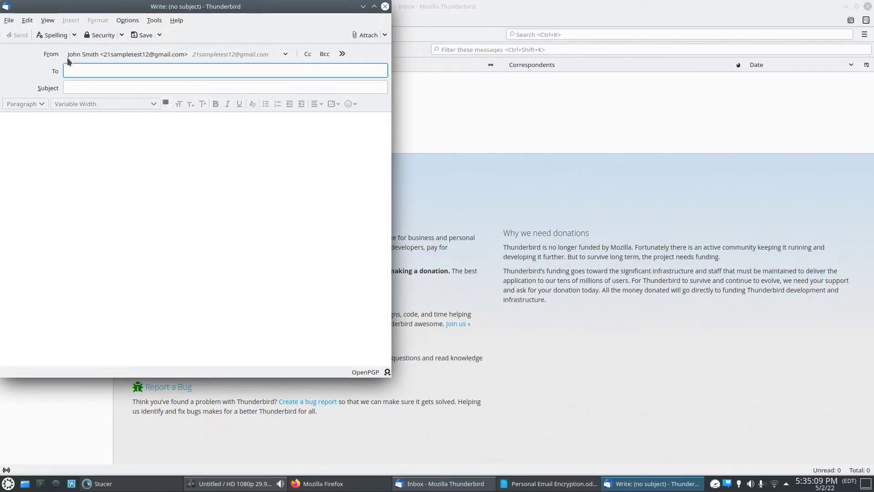
pyautogui.click(121, 35)
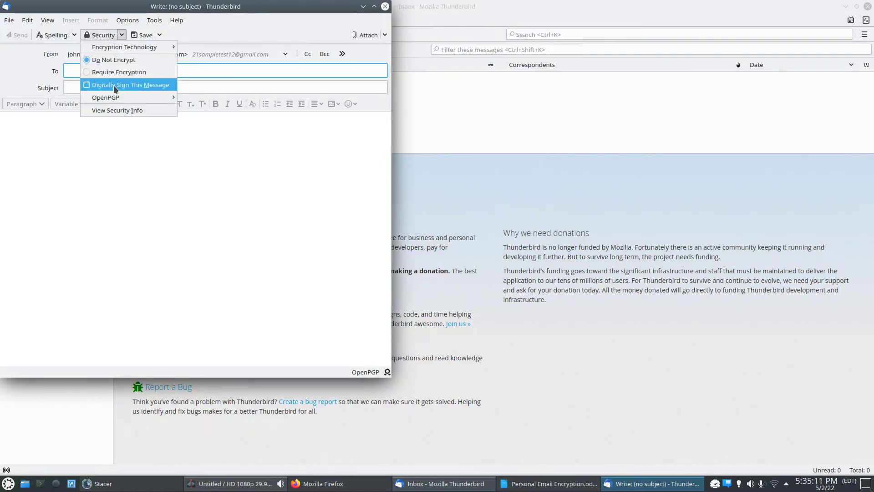
pyautogui.click(118, 72)
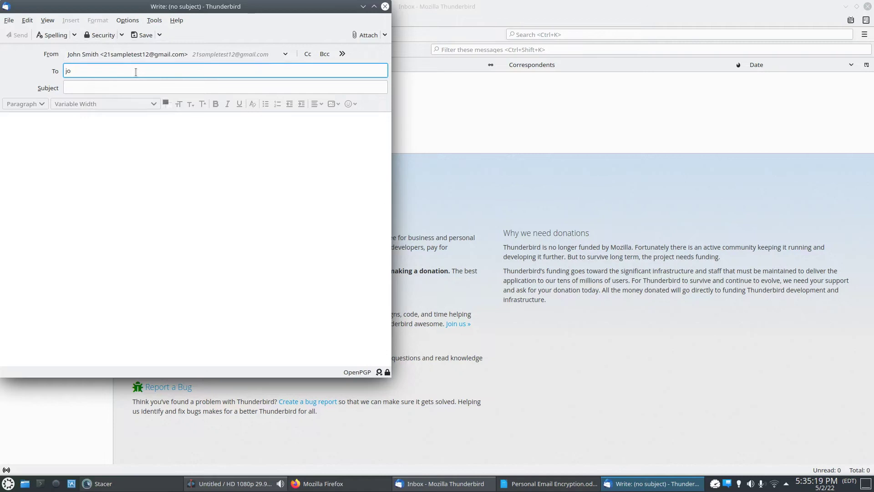
# Address the message to the account's own address, set subject and body 'test', and send
pyautogui.write('21')
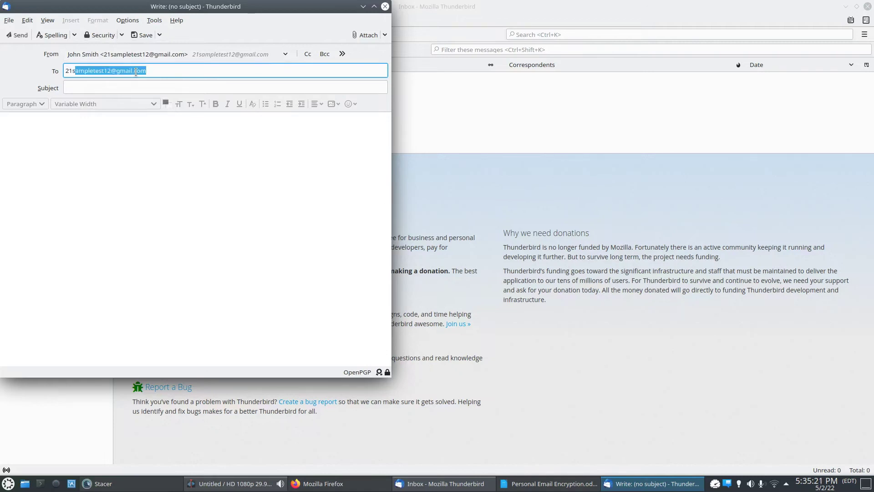
pyautogui.write('s')
pyautogui.press('Return')
pyautogui.click(112, 87)
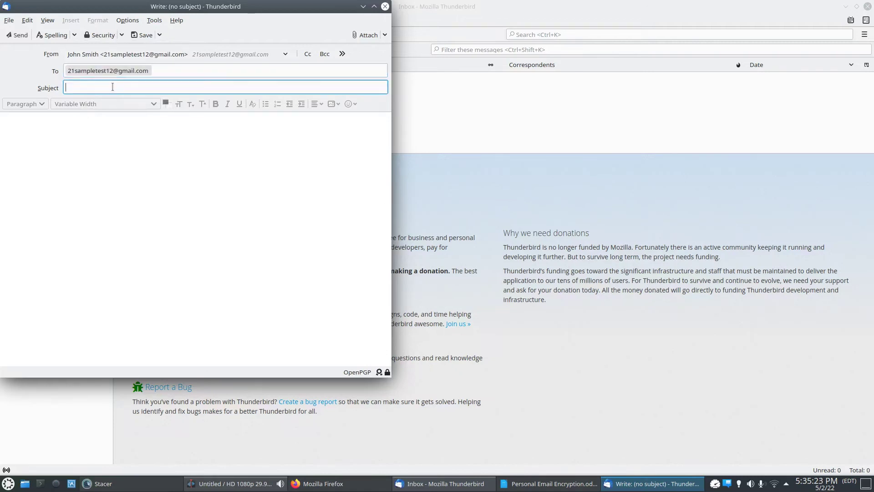
pyautogui.write('test')
pyautogui.press('Tab')
pyautogui.write('test')
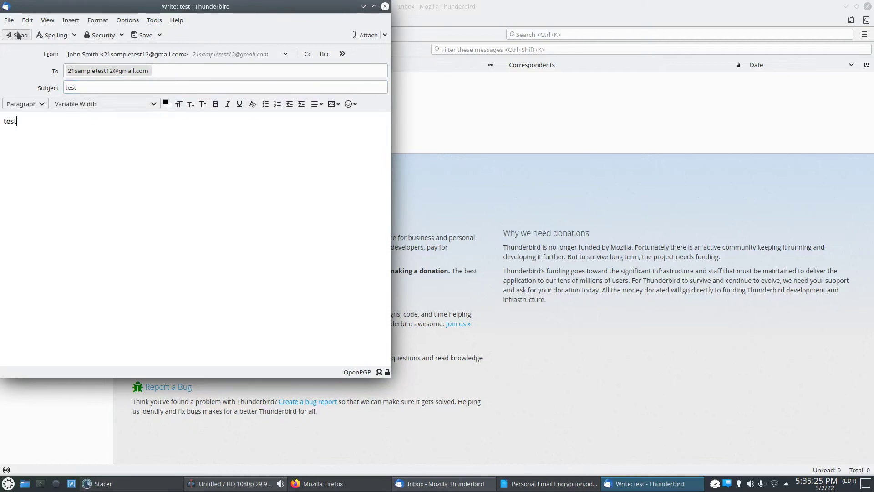
pyautogui.click(18, 35)
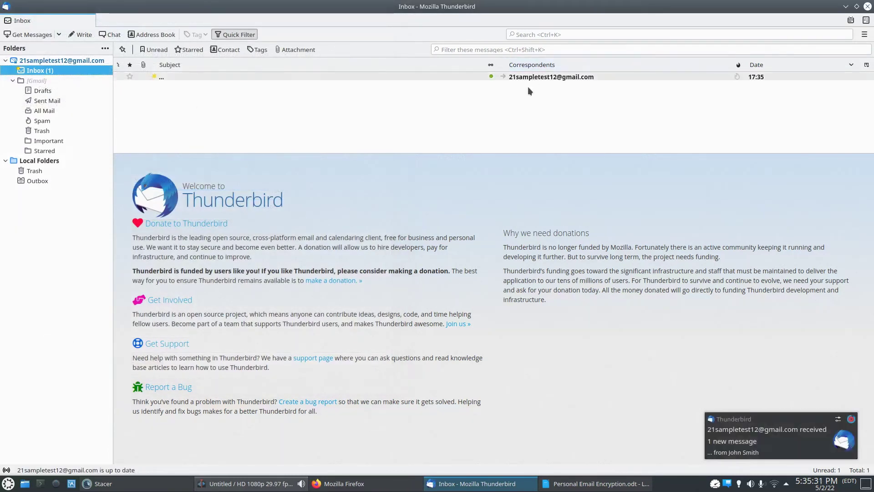
# Preview the received test message, dismiss the notification, and start another new message
pyautogui.click(529, 77)
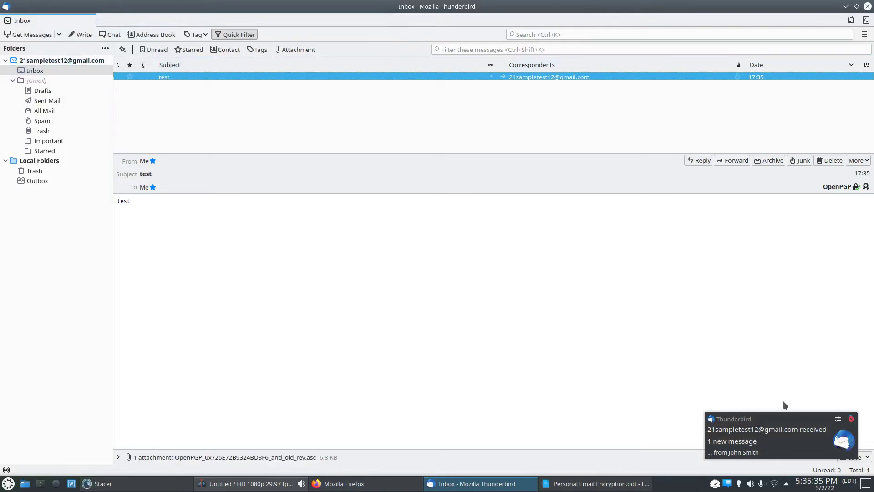
pyautogui.click(851, 419)
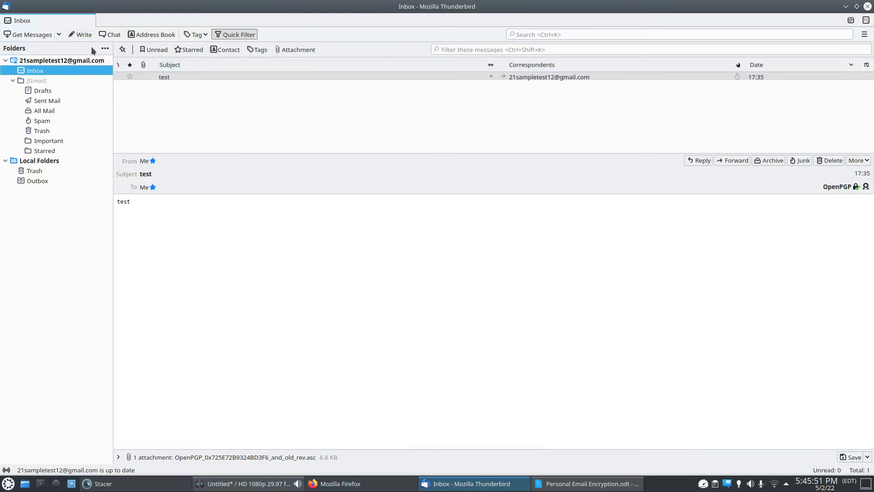
pyautogui.click(81, 34)
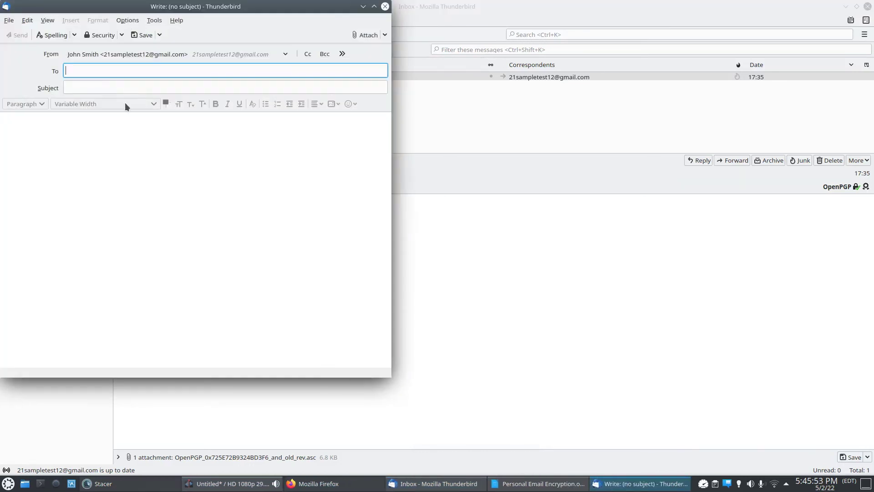
# Turn on digital signing for the second message
pyautogui.click(75, 90)
pyautogui.click(121, 34)
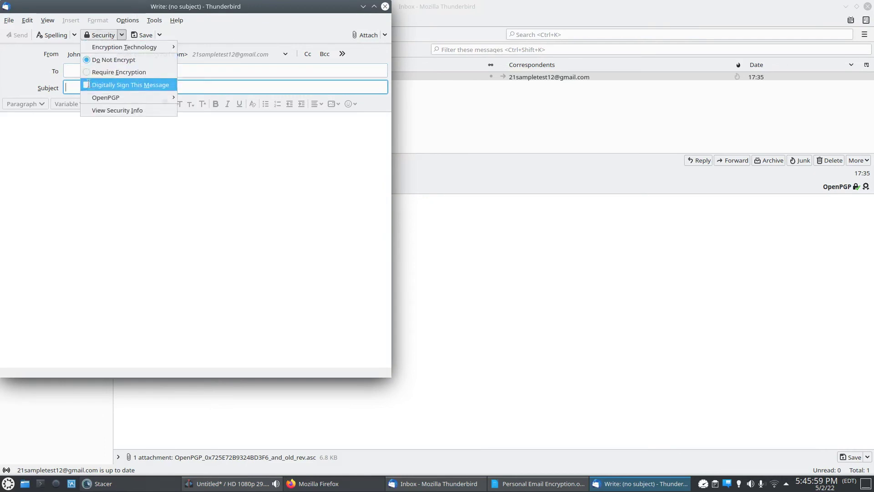
pyautogui.click(109, 85)
# Set subject and body to 'test' and move the compose window aside to reveal the folders
pyautogui.click(86, 70)
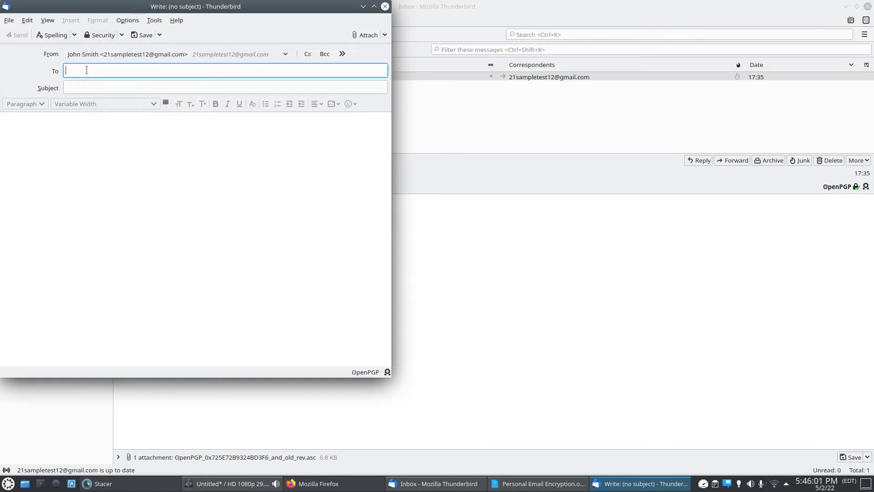
pyautogui.click(89, 87)
pyautogui.write('test')
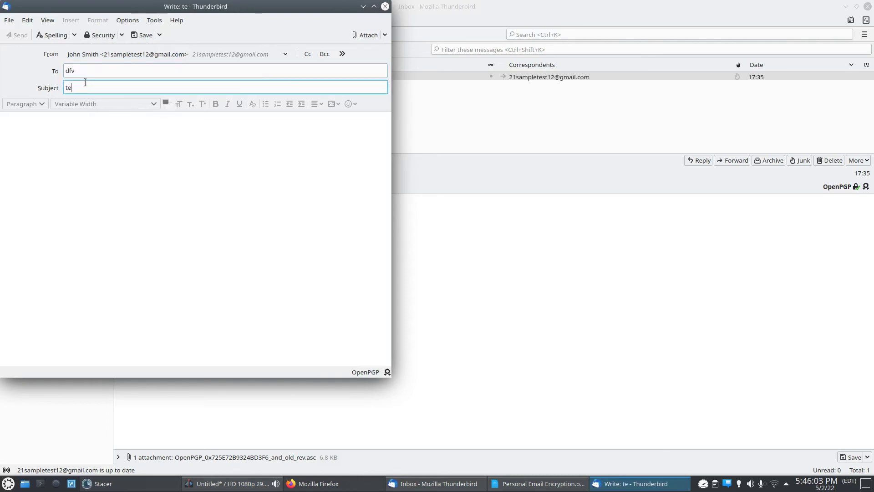
pyautogui.click(81, 135)
pyautogui.write('test')
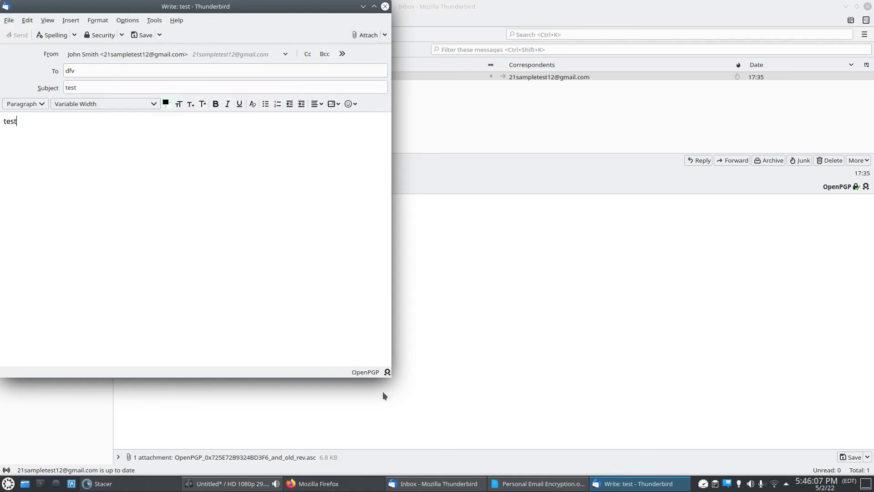
pyautogui.moveTo(241, 11); pyautogui.dragTo(317, 38)
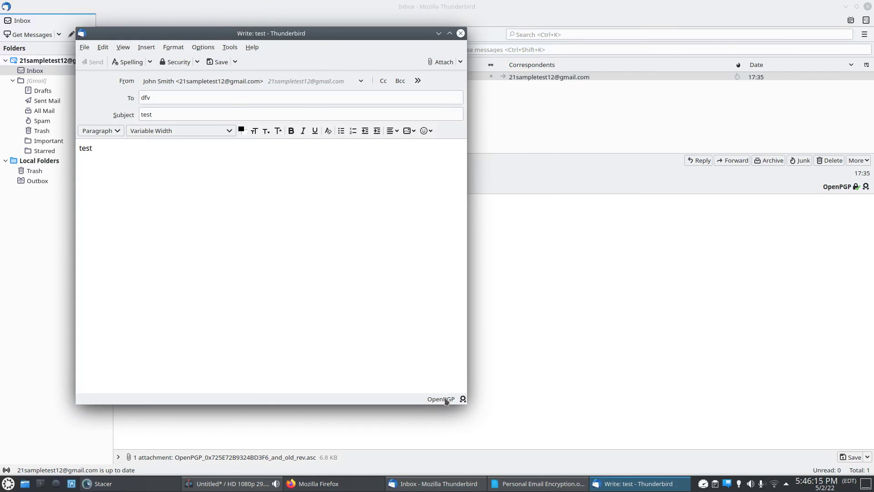
pyautogui.moveTo(320, 41); pyautogui.dragTo(336, 46)
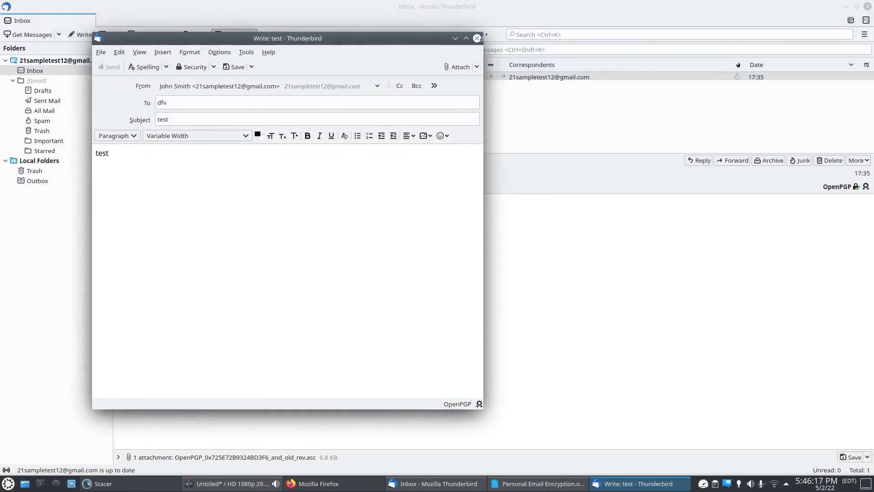
# Close the second compose window and discard its changes without saving
pyautogui.click(477, 39)
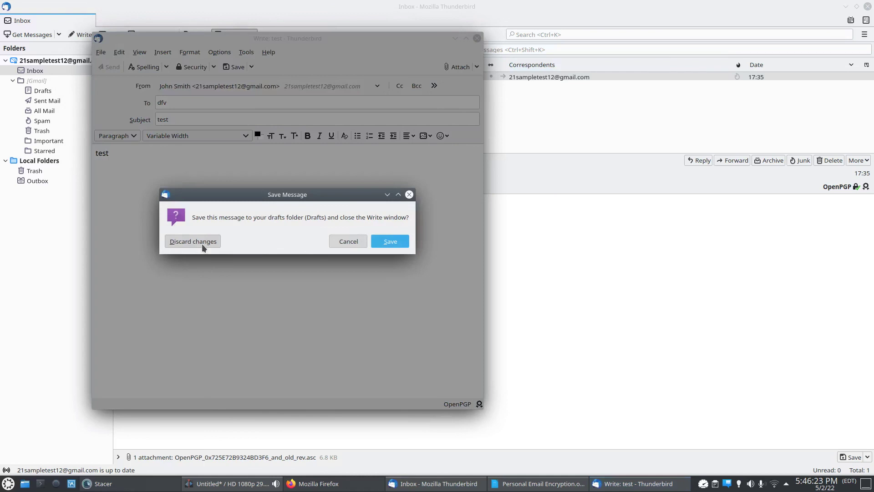
pyautogui.click(203, 244)
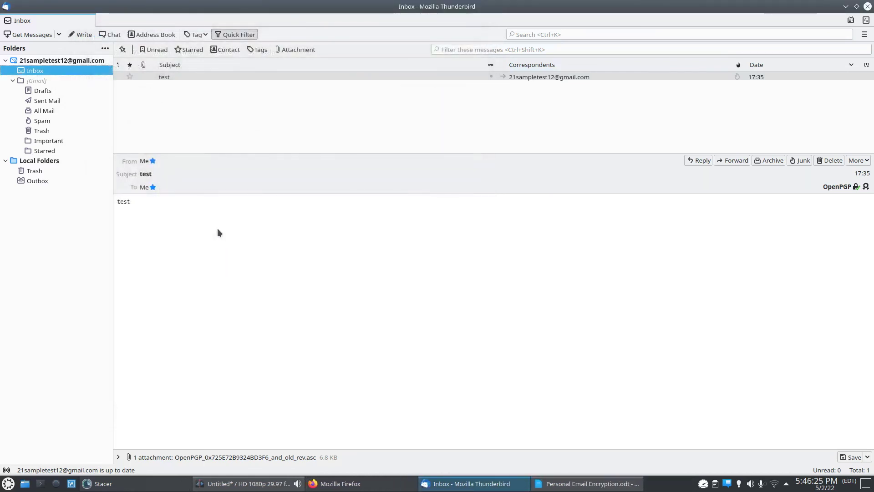